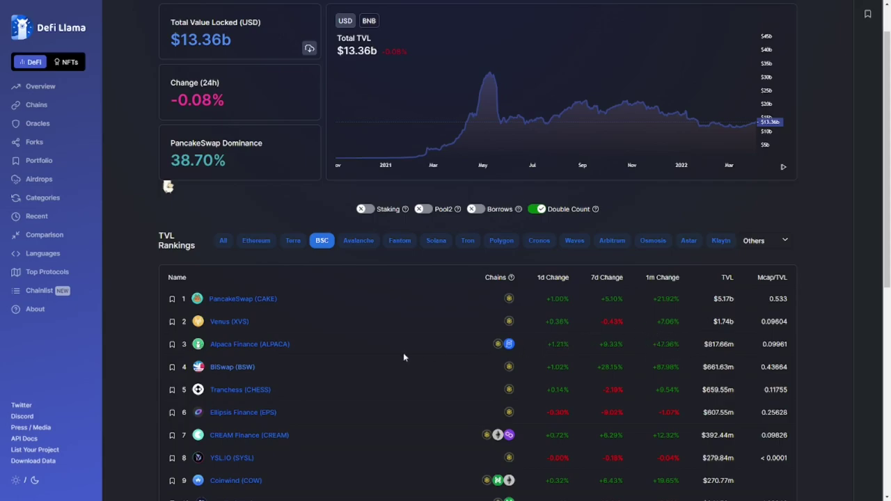
- Open the Alpaca Finance protocol page on DefiLlama and scroll down past its TVL chart
click(259, 346)
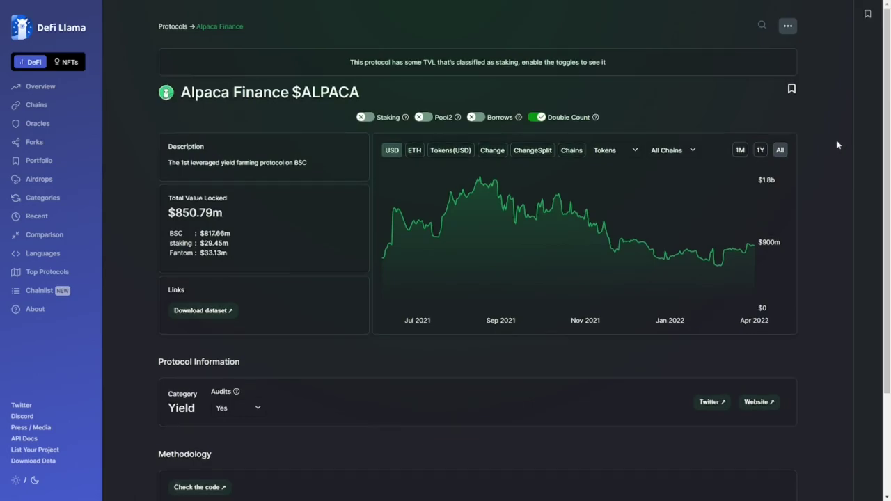
scroll(843, 142, down, 1)
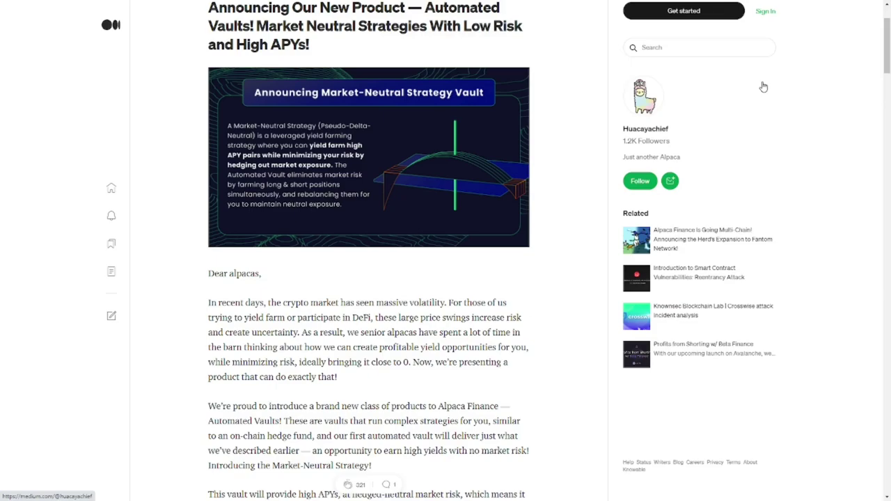
scroll(764, 86, down, 2)
scroll(755, 85, down, 2)
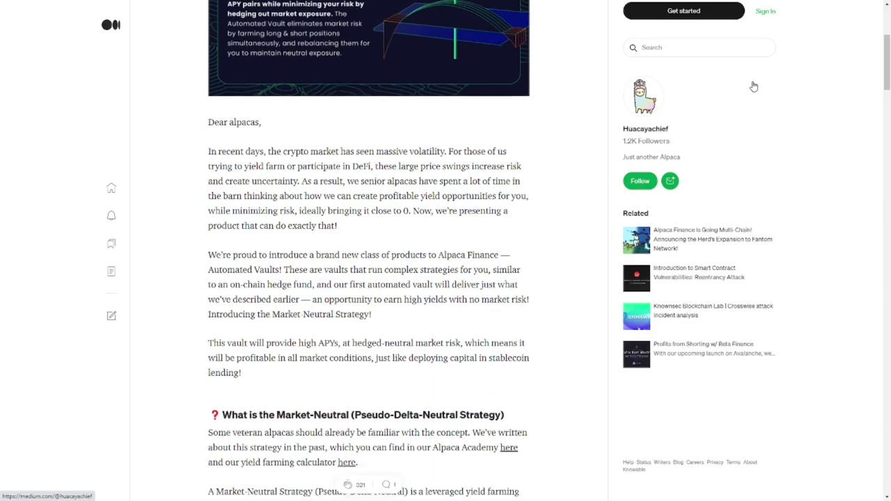
scroll(750, 84, down, 3)
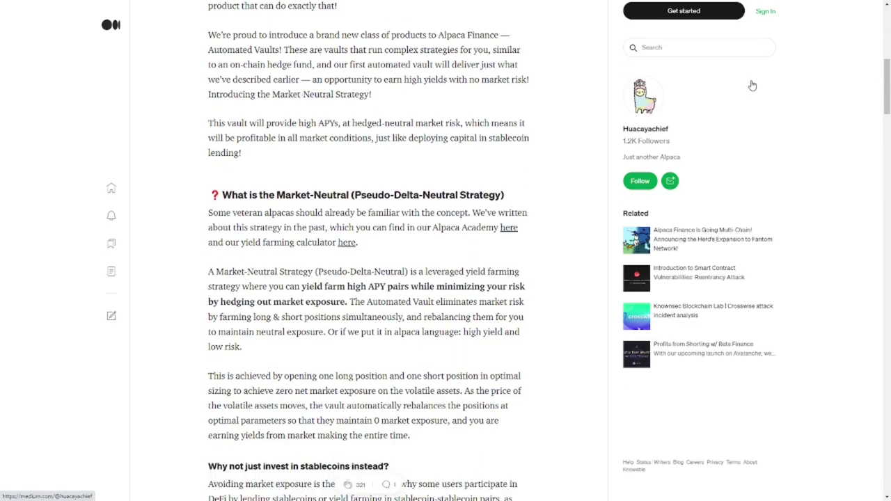
scroll(748, 83, down, 1)
scroll(746, 82, down, 2)
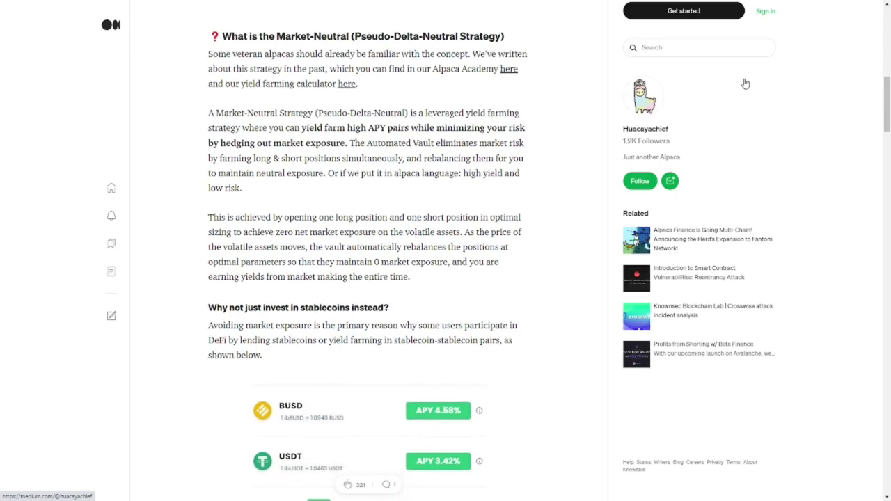
scroll(746, 82, up, 6)
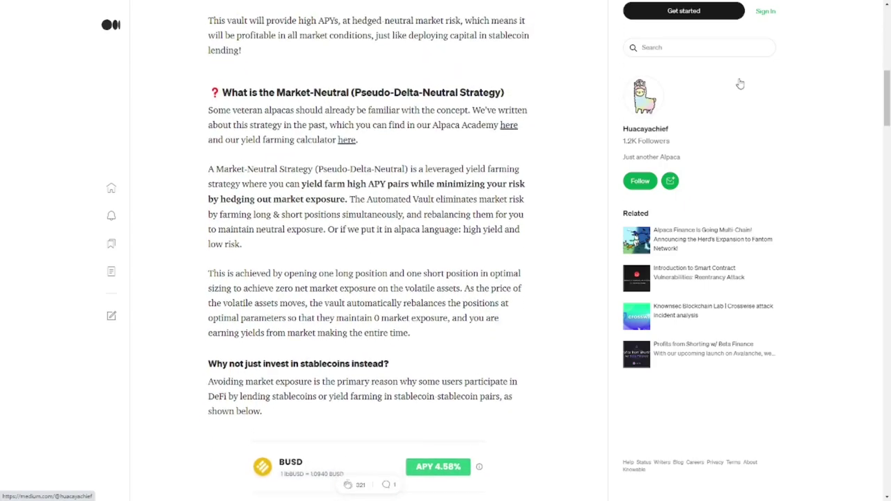
scroll(723, 83, up, 2)
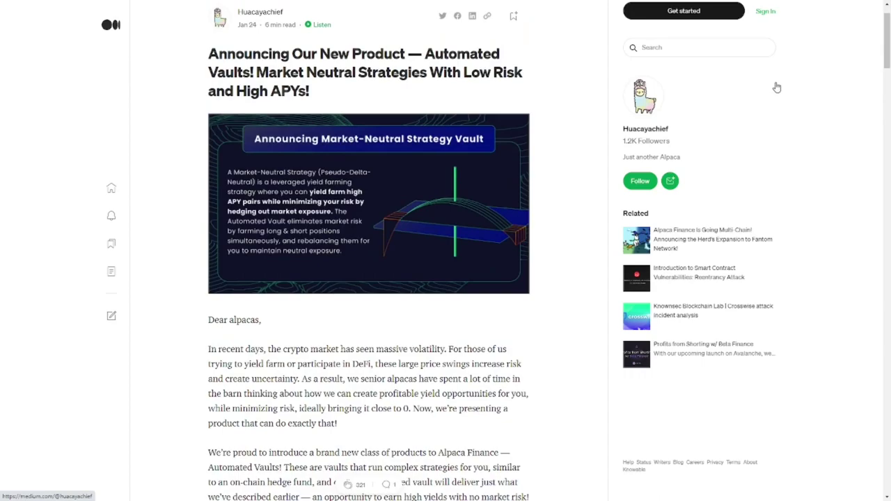
scroll(820, 115, down, 1)
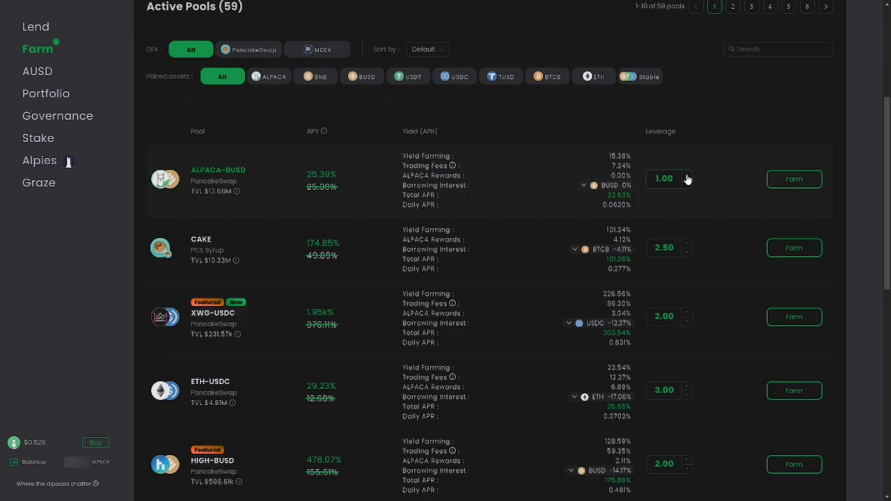
- Step the ALPACA-BUSD leverage up to 3.00, then back down to the 1.00 minimum
click(687, 179)
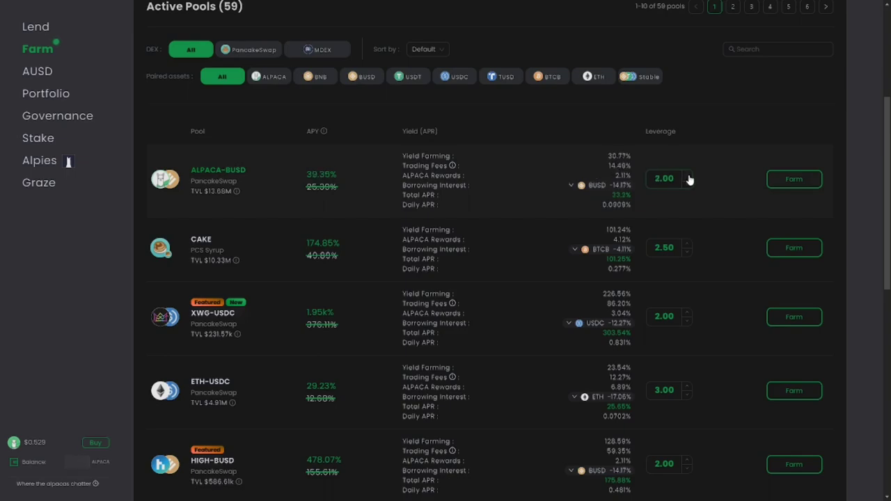
click(689, 180)
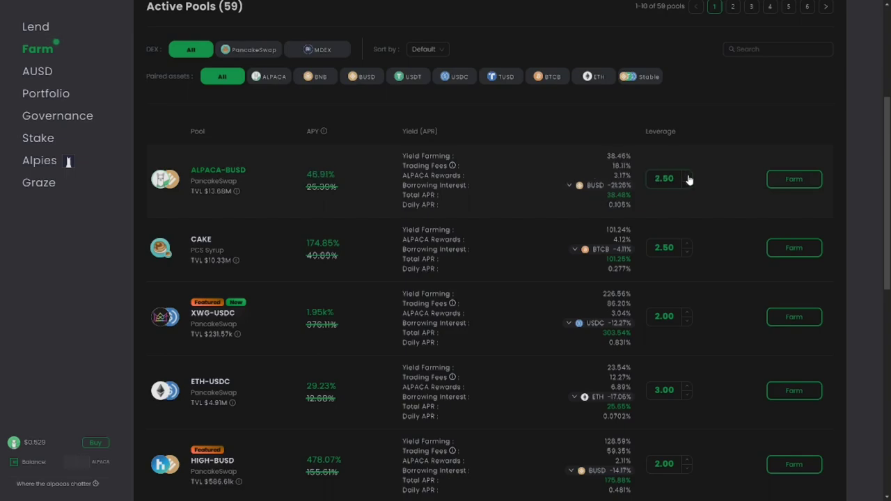
click(688, 179)
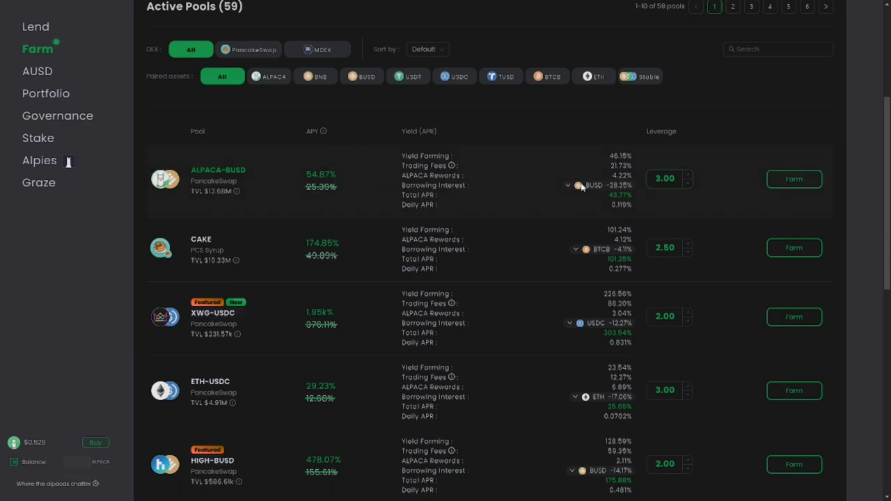
click(688, 185)
click(689, 185)
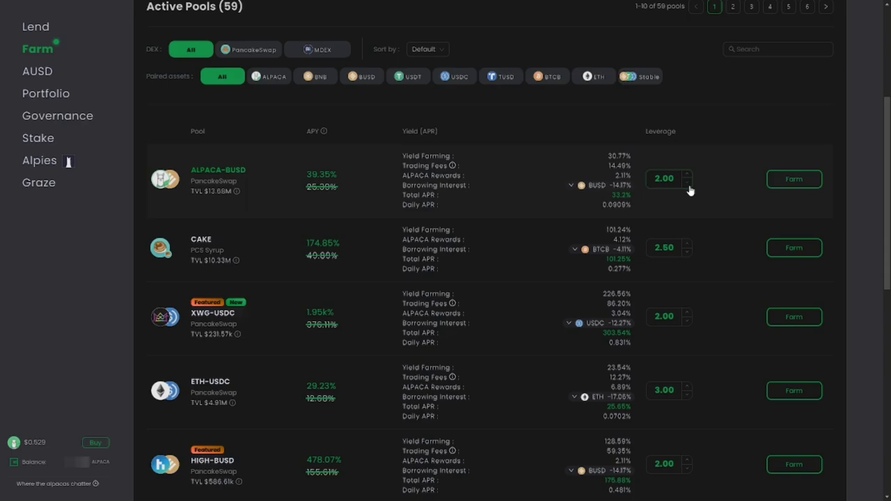
click(688, 184)
click(688, 185)
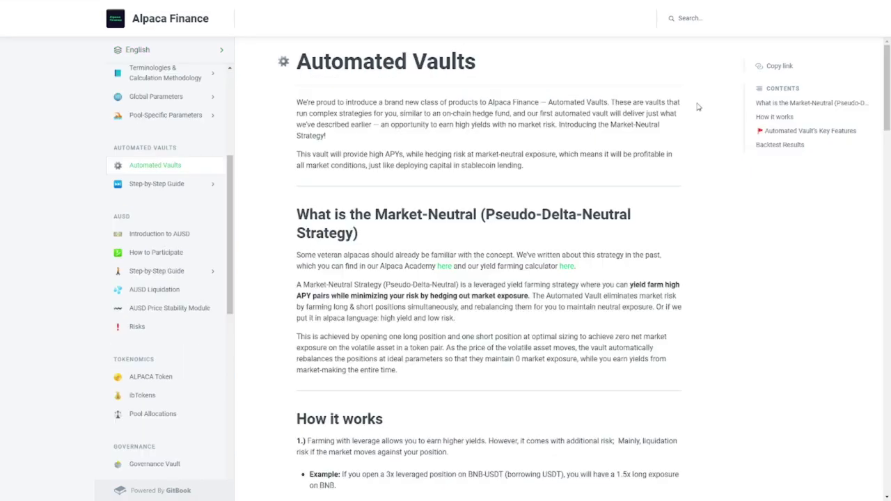
- Scroll through the Automated Vaults docs page down to its end
scroll(700, 104, down, 3)
scroll(700, 104, down, 3)
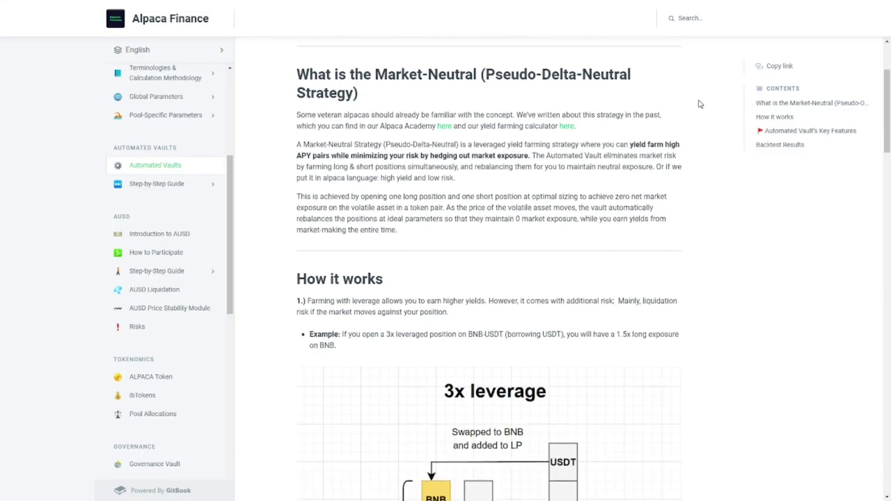
scroll(701, 104, down, 3)
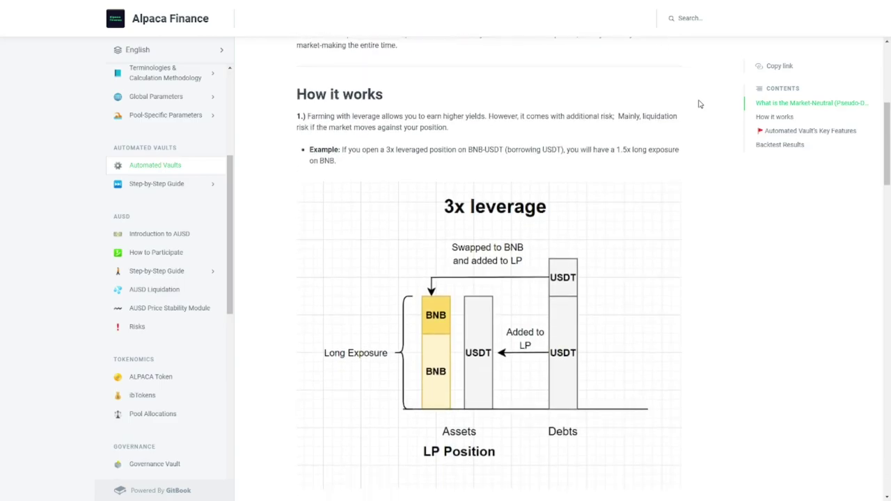
scroll(701, 104, down, 3)
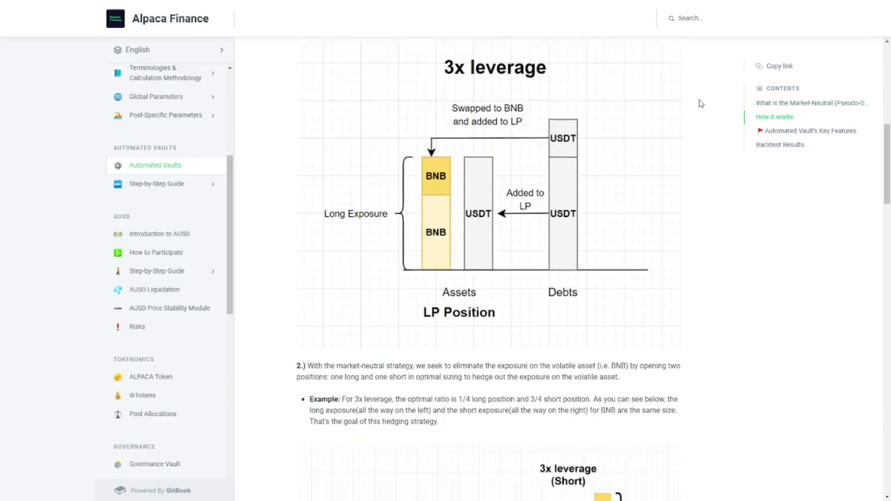
scroll(701, 103, down, 3)
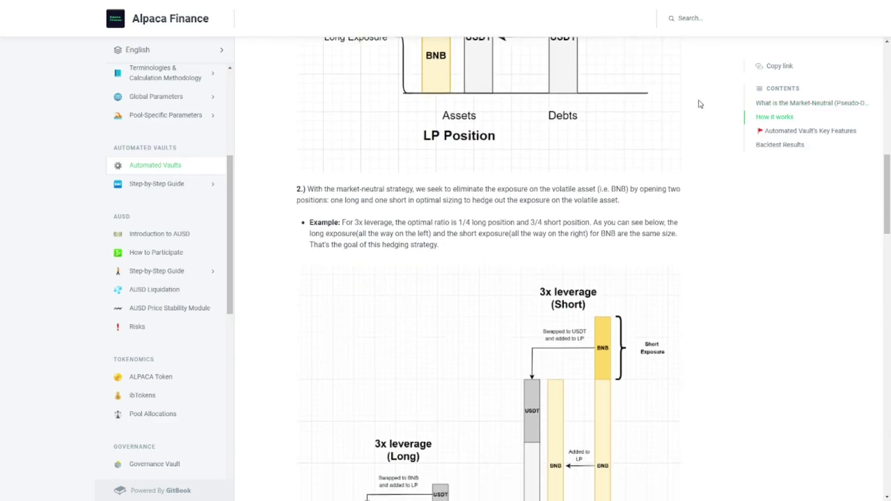
scroll(701, 104, down, 3)
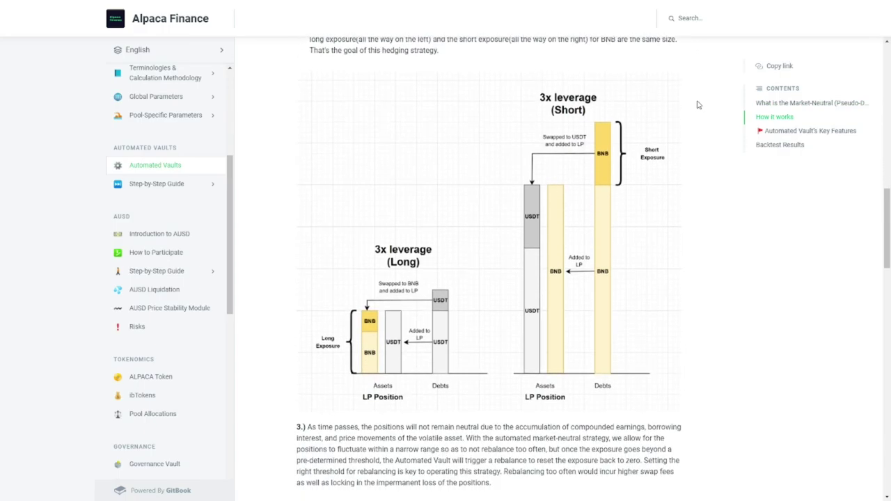
scroll(698, 105, down, 3)
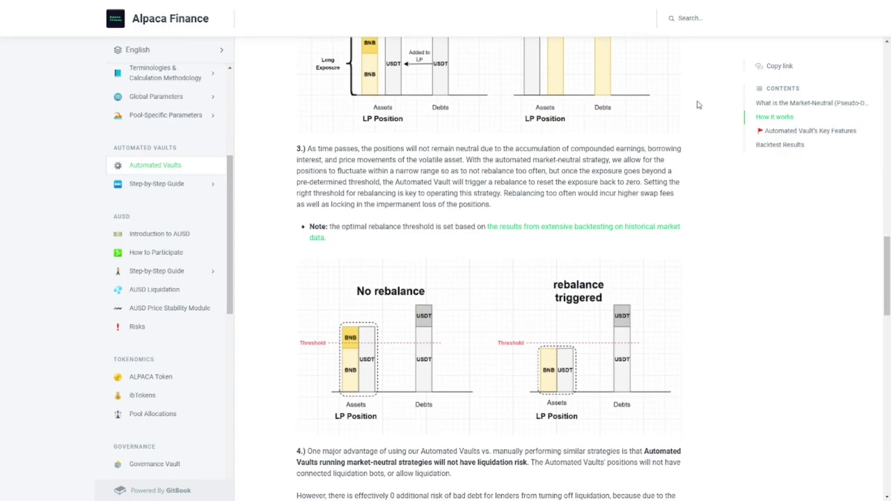
scroll(699, 104, down, 3)
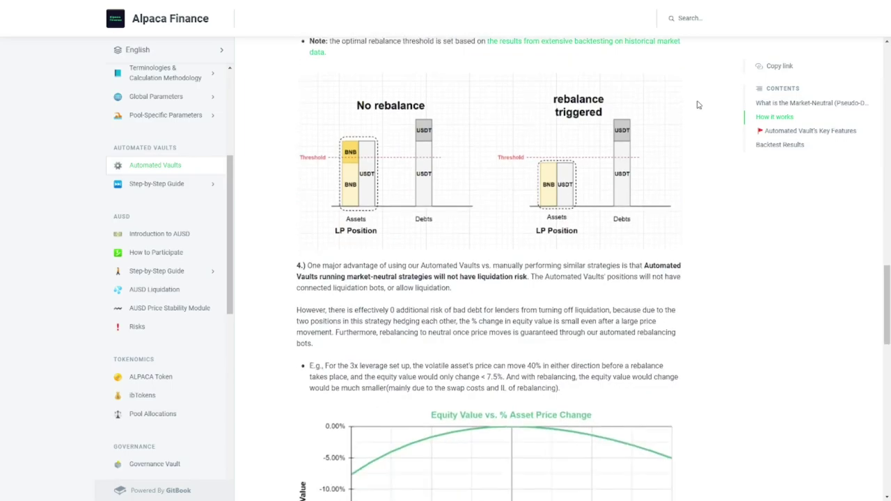
scroll(698, 104, down, 4)
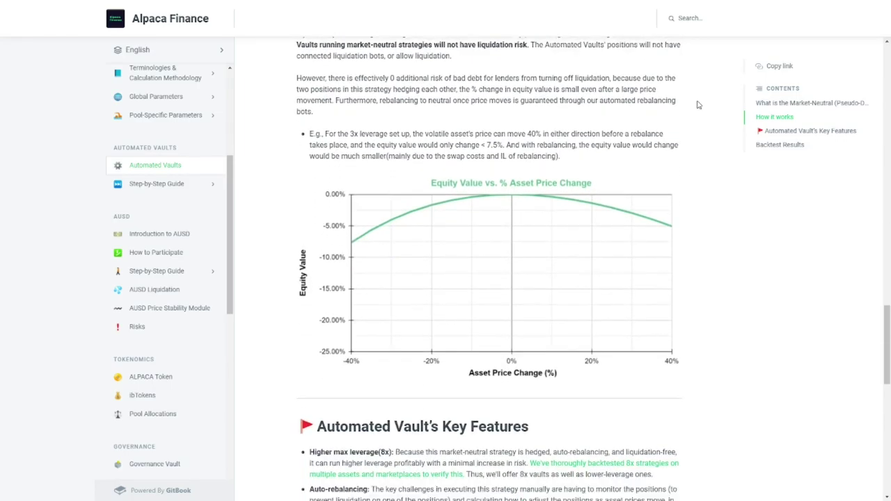
scroll(699, 104, down, 4)
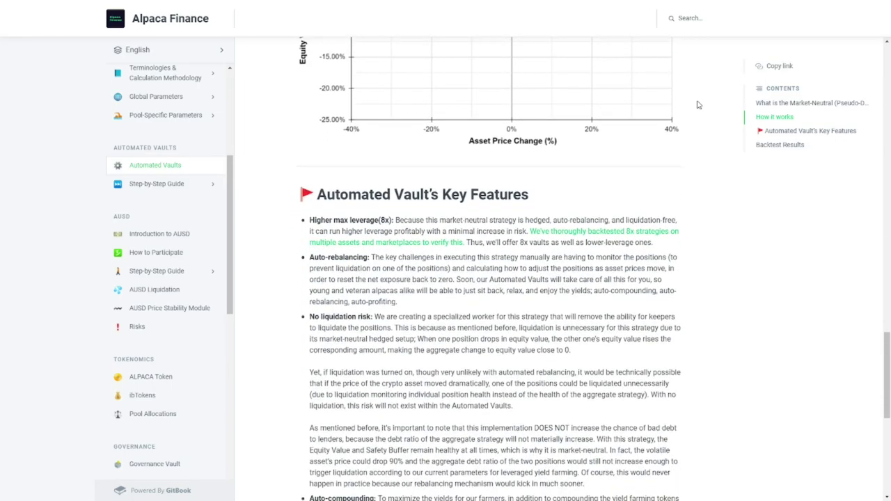
scroll(698, 105, down, 3)
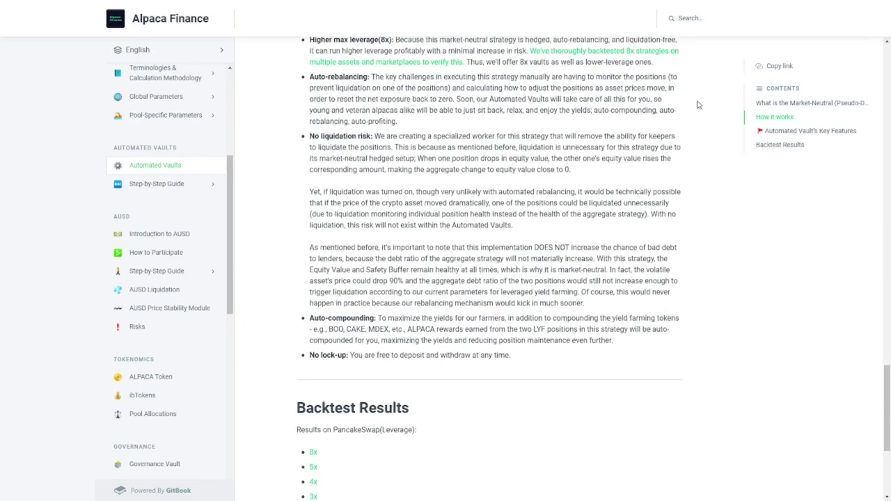
scroll(699, 105, down, 3)
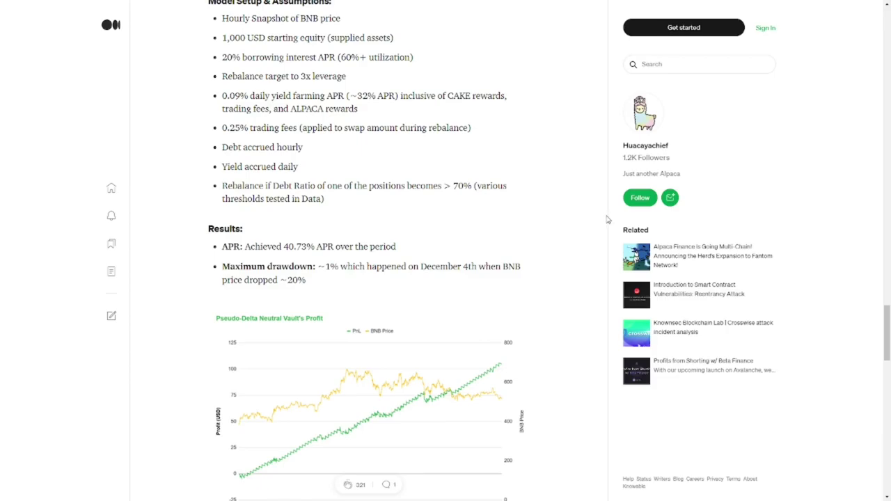
- Scroll the Medium article and view its vault profit chart full screen, then close it
scroll(606, 219, down, 1)
scroll(606, 220, down, 1)
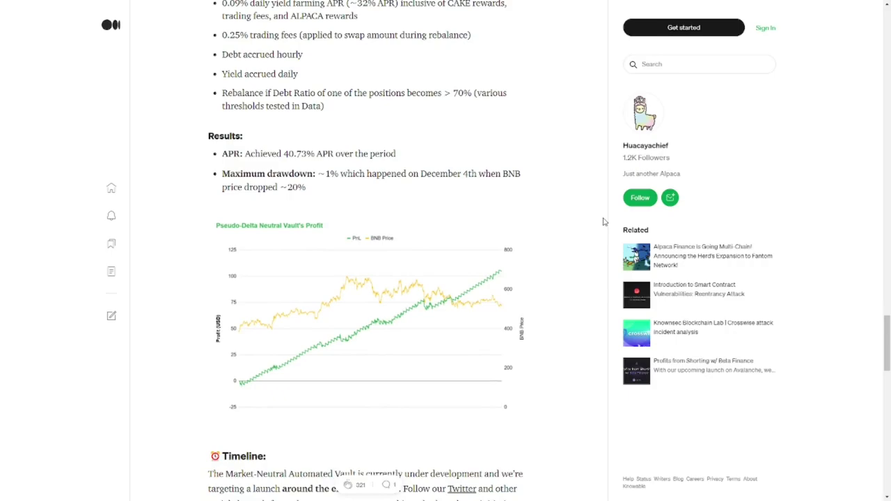
scroll(605, 222, down, 1)
scroll(604, 221, down, 1)
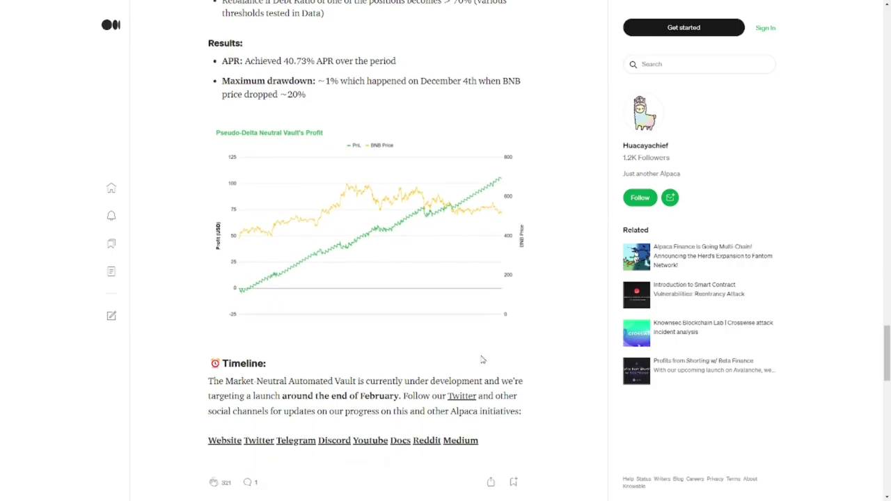
click(283, 275)
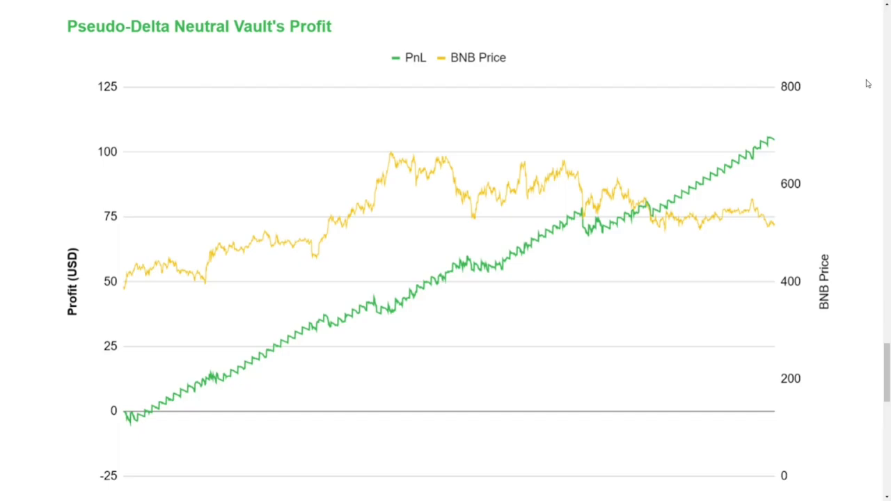
click(868, 83)
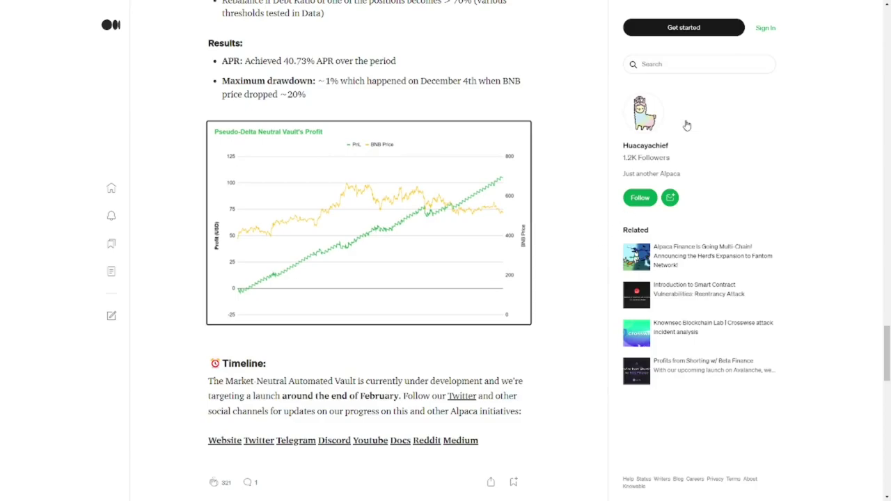
- Read further down the article past the stablecoin APY comparison
scroll(701, 138, up, 15)
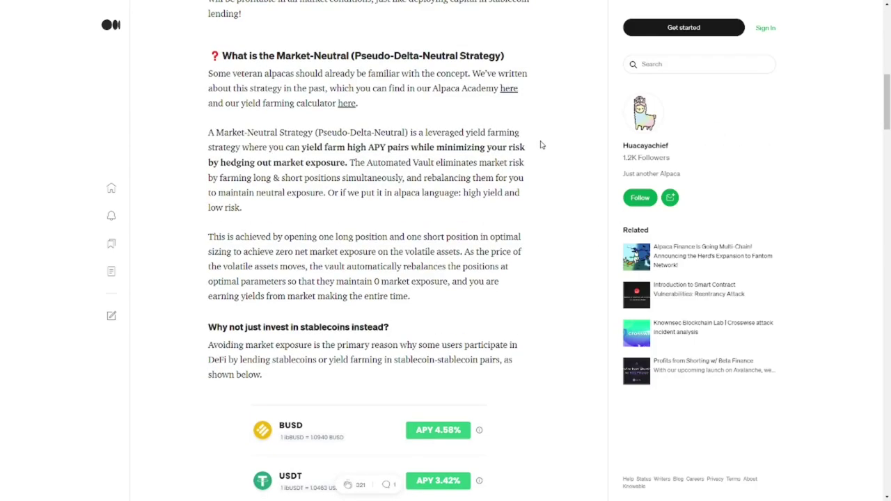
scroll(542, 145, down, 5)
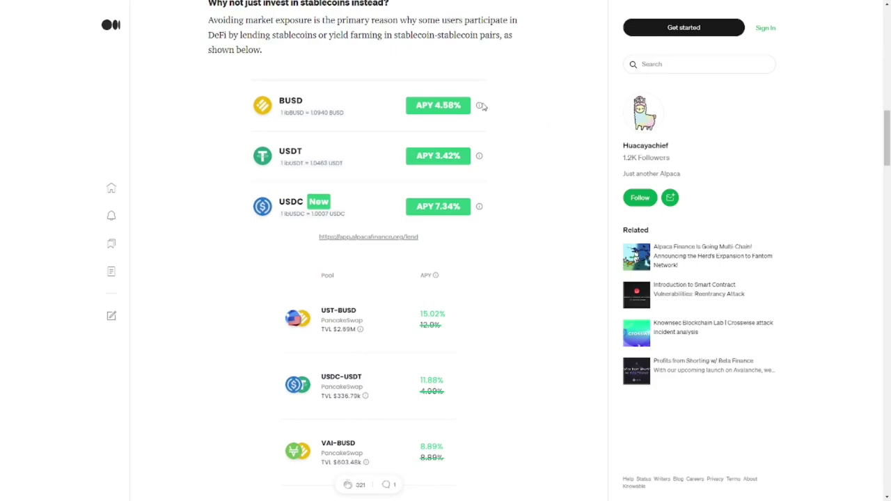
scroll(485, 108, down, 1)
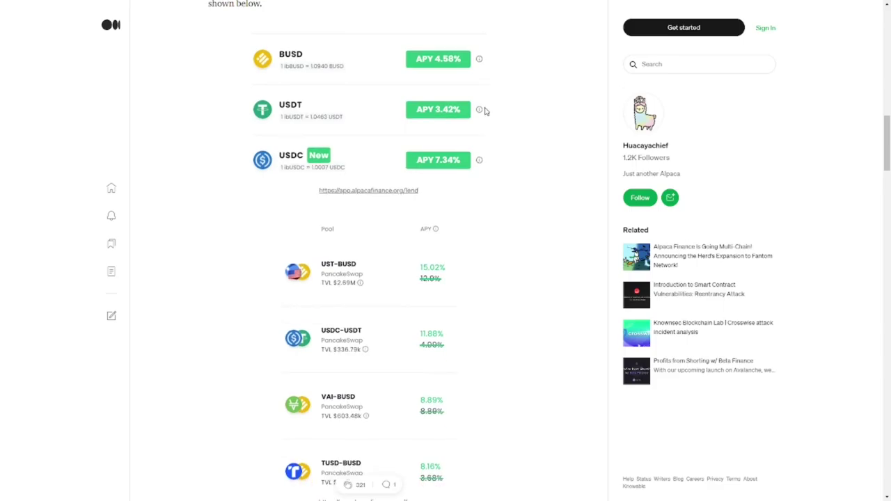
scroll(486, 111, down, 1)
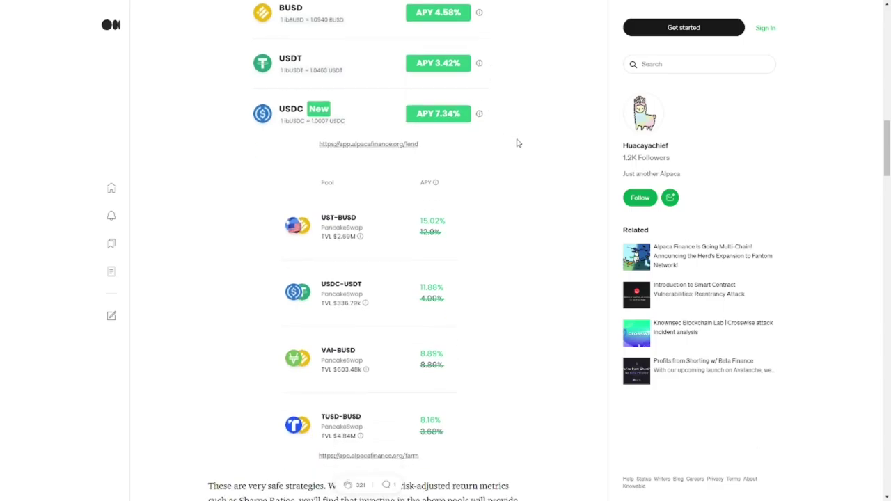
scroll(519, 144, down, 1)
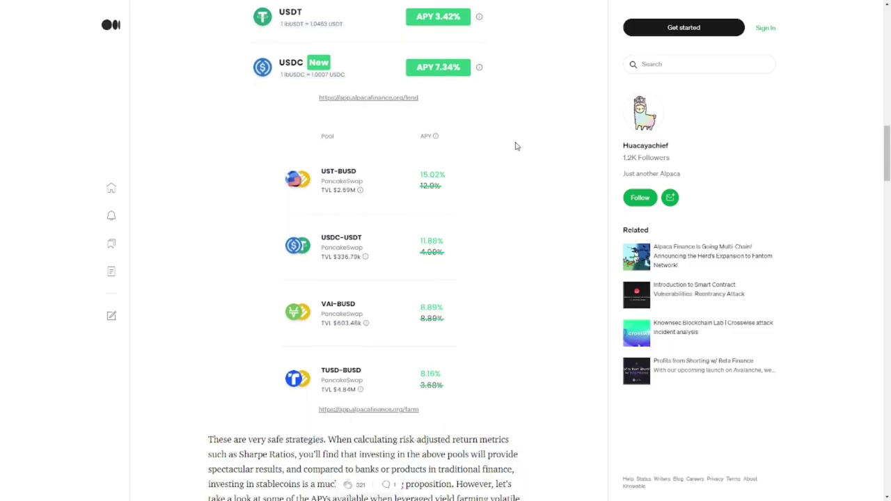
scroll(514, 144, down, 1)
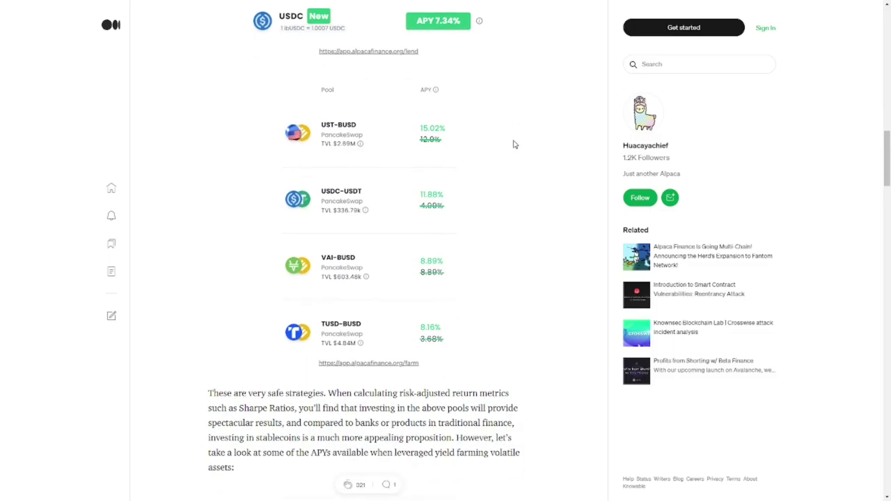
scroll(515, 145, down, 2)
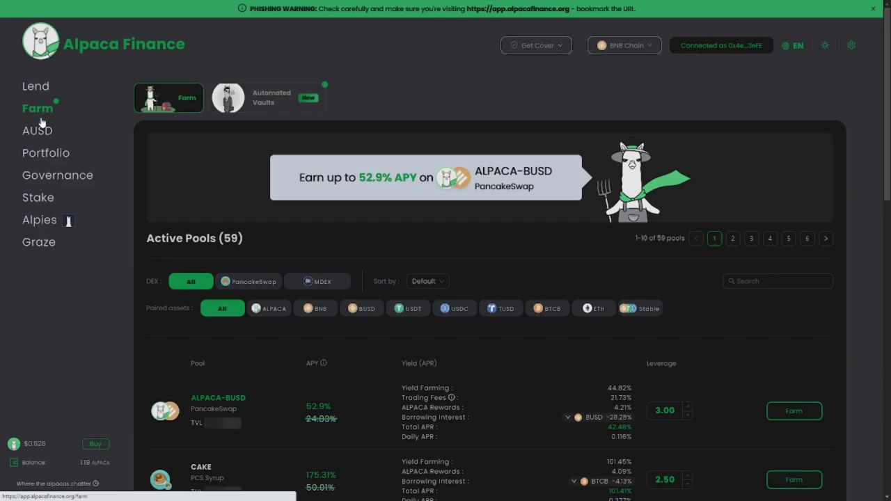
- List the Automated Vaults and scroll to the three BNB-USDT market-neutral vaults
click(273, 101)
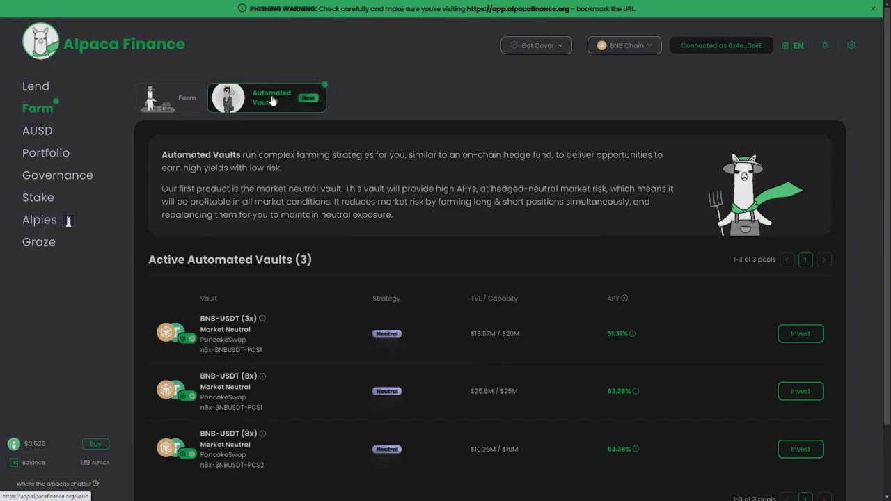
scroll(484, 158, down, 1)
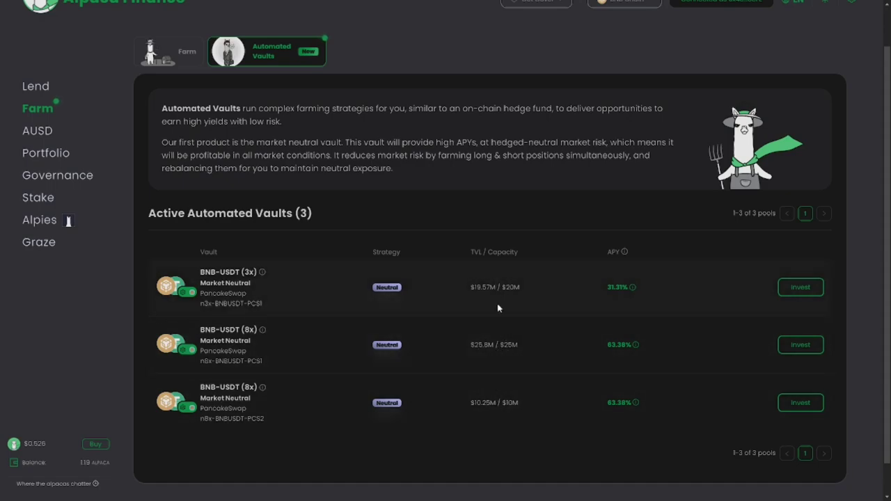
- Enter 0.1 BNB for the BNB-USDT 3x vault and approve BNB spending in the wallet
click(800, 288)
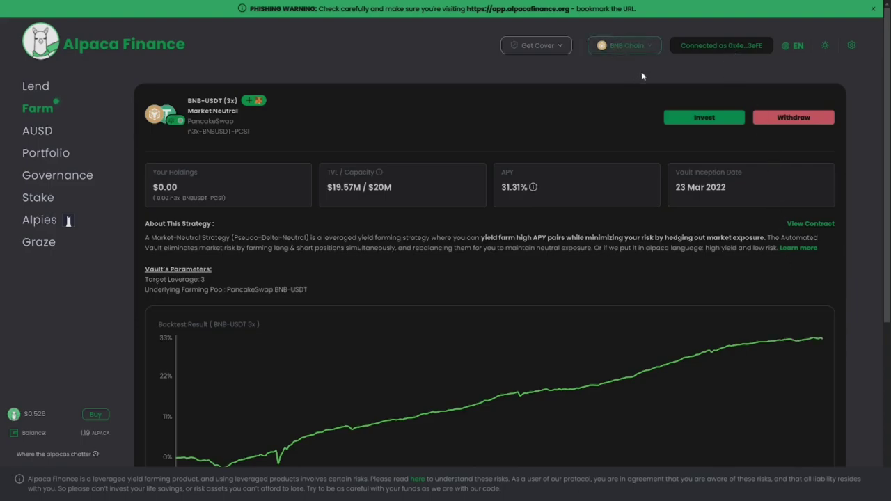
click(693, 119)
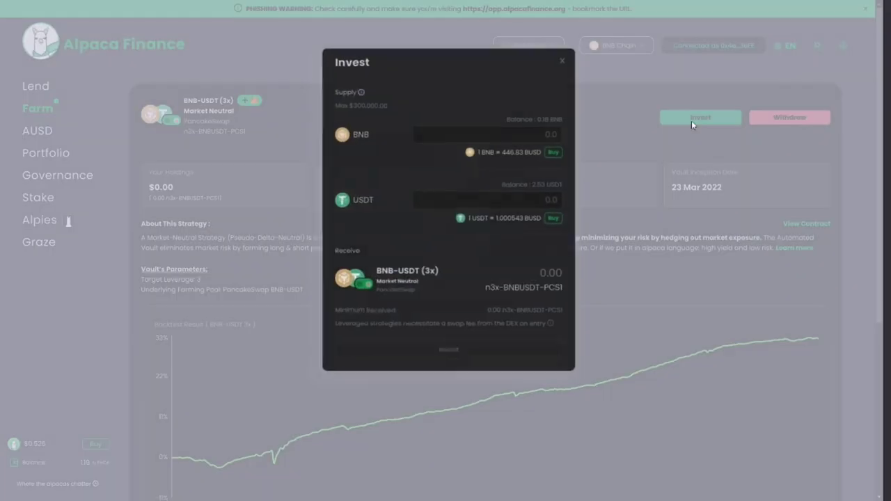
click(567, 134)
text(0.1)
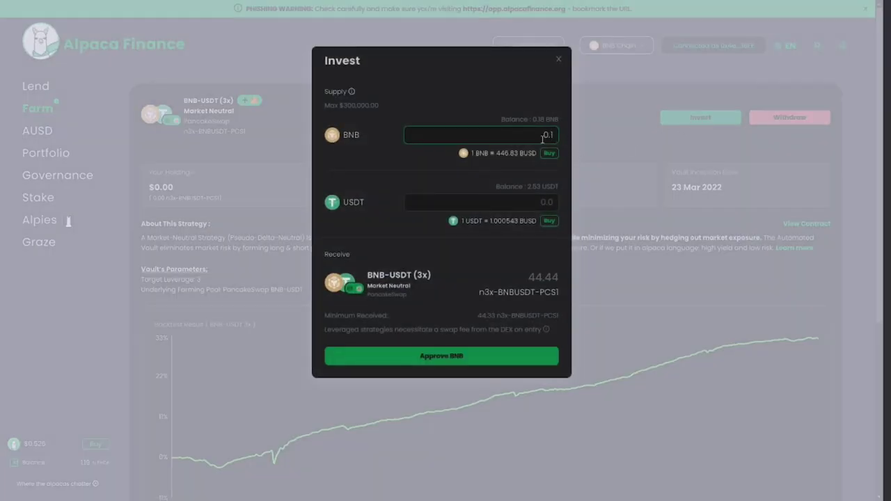
click(471, 357)
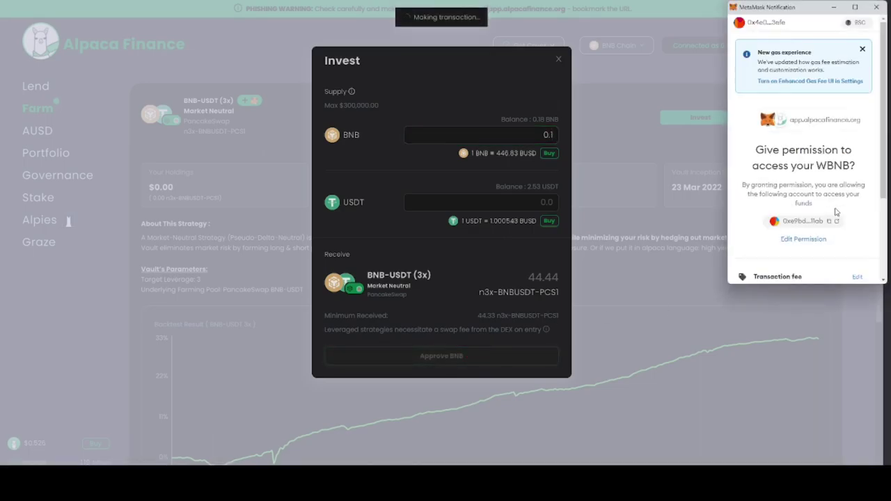
scroll(839, 207, down, 3)
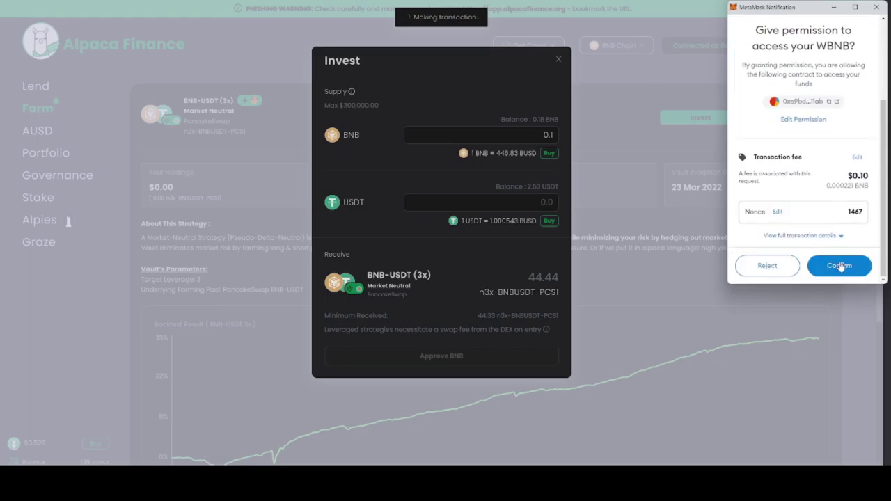
click(839, 265)
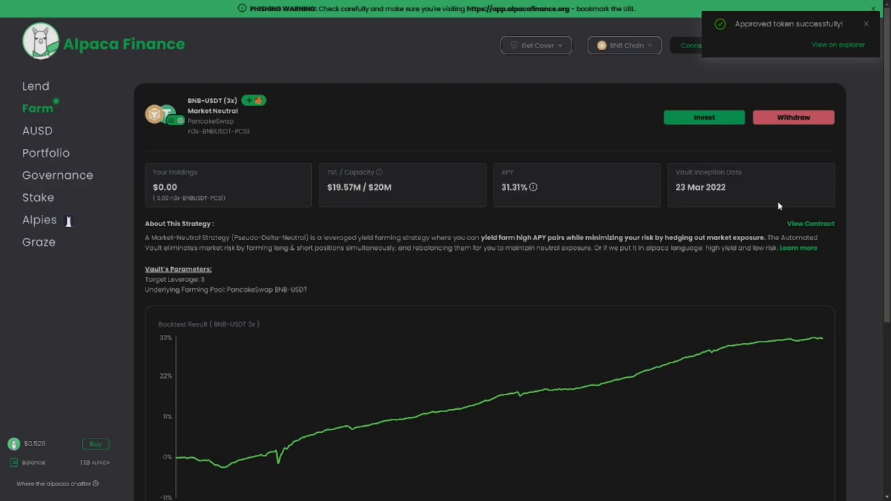
- Re-enter 0.1 BNB and submit the investment into the BNB-USDT 3x vault
click(698, 119)
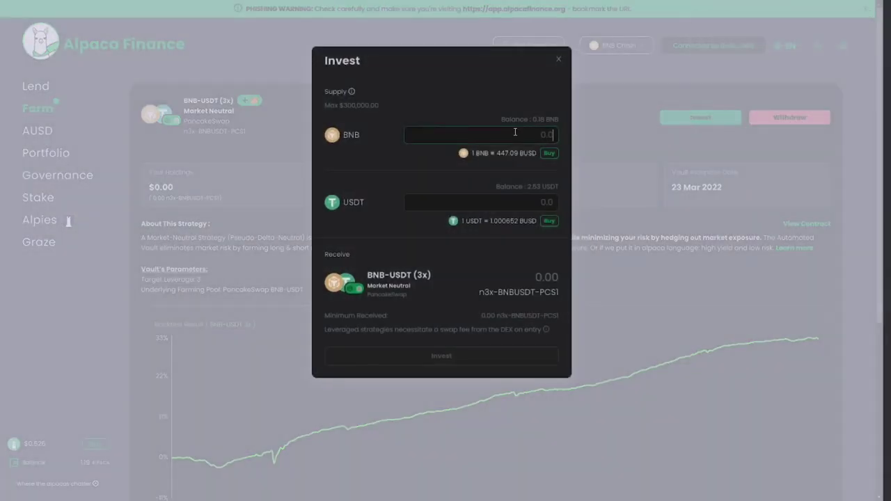
click(515, 133)
text(0.1)
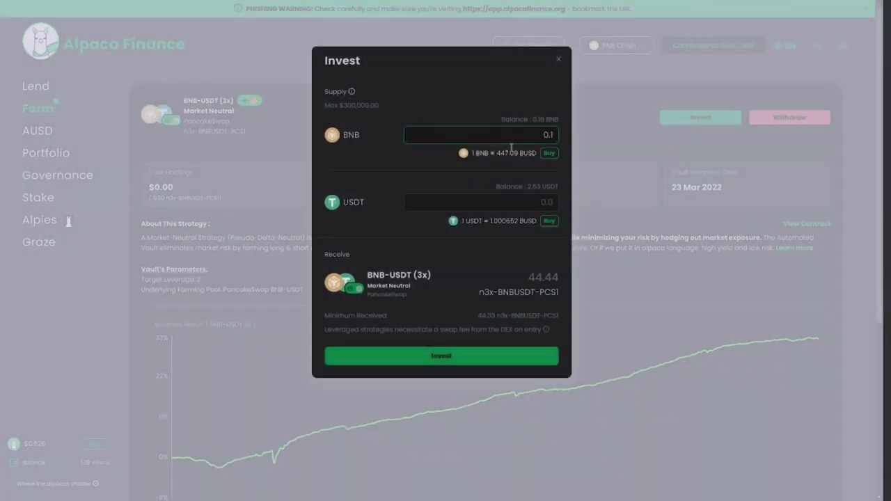
click(450, 359)
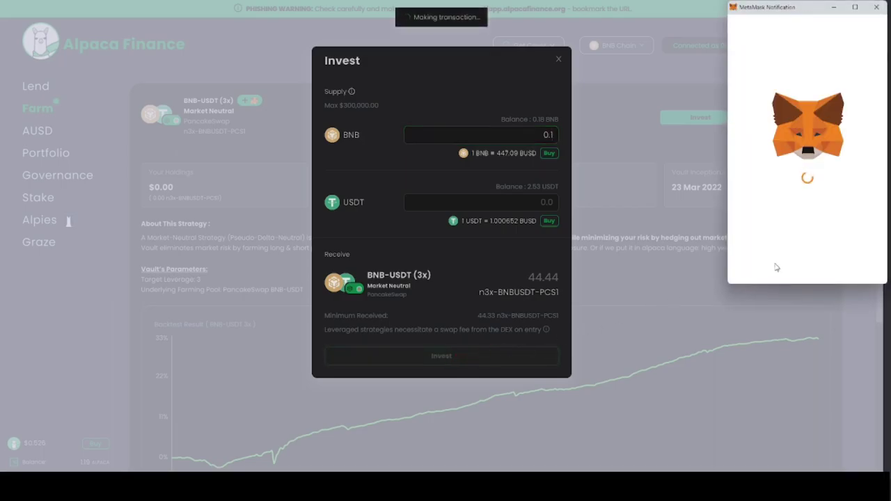
scroll(857, 226, down, 3)
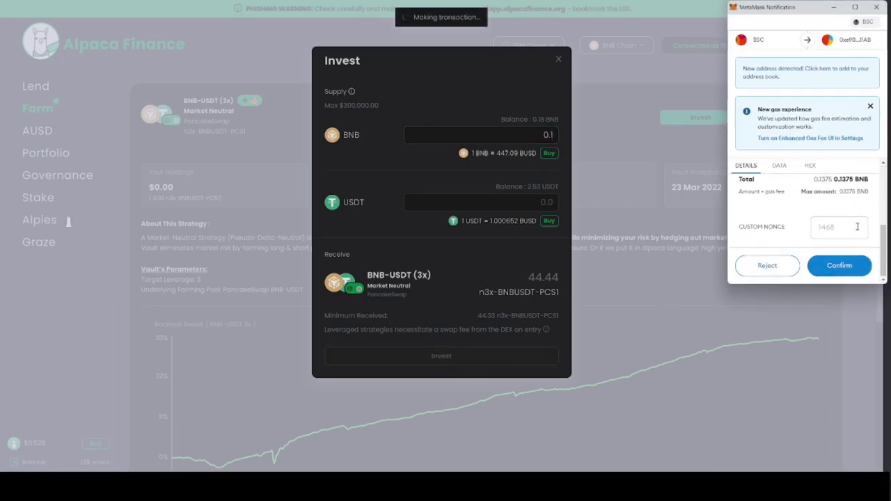
- Confirm the investment, then approve the 44.45 n3x-BNBUSDT-PCS1 shares for withdrawal
click(849, 269)
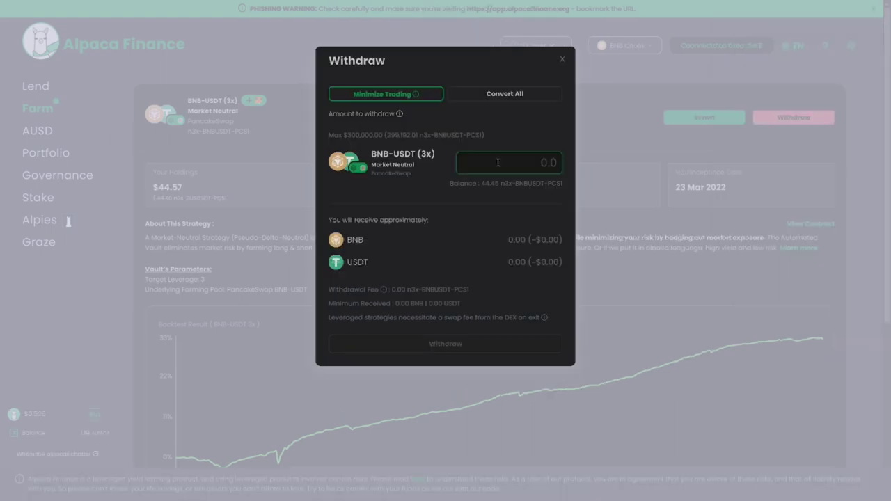
text(44.45)
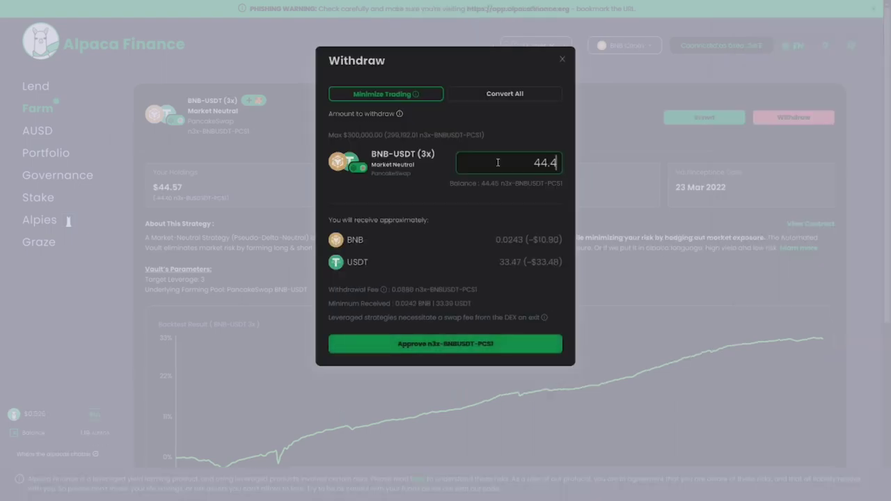
click(533, 184)
click(470, 350)
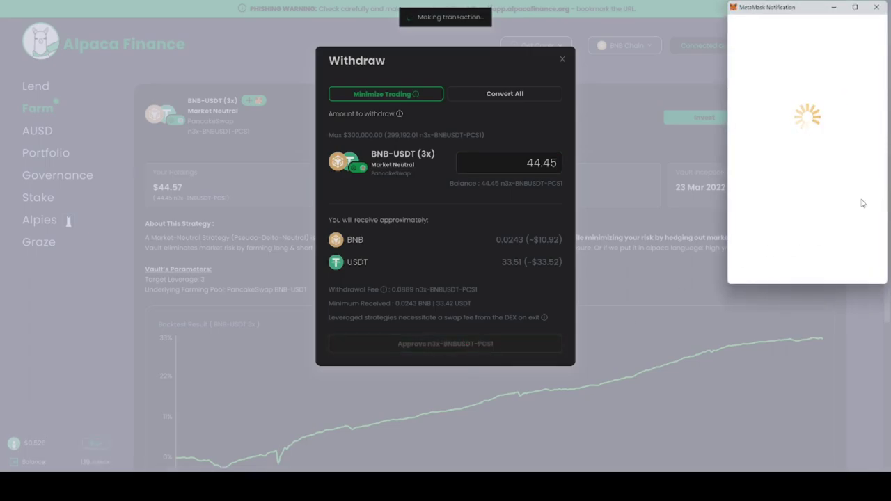
scroll(857, 202, down, 5)
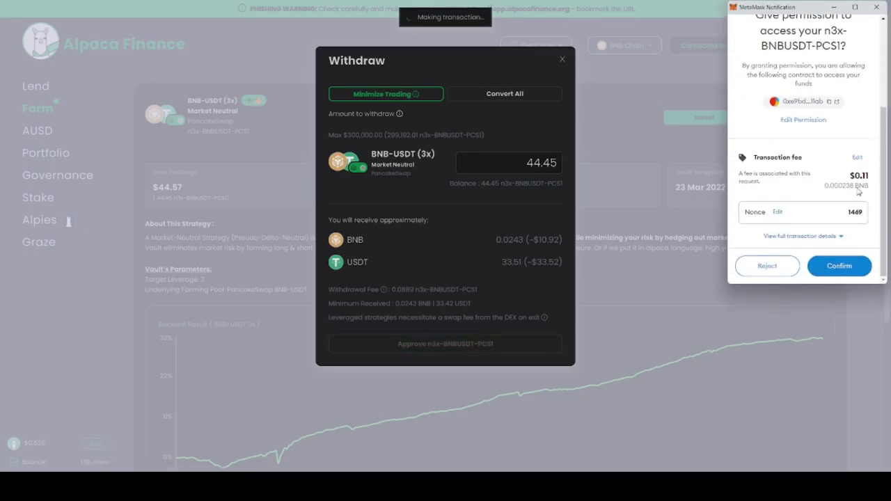
click(840, 266)
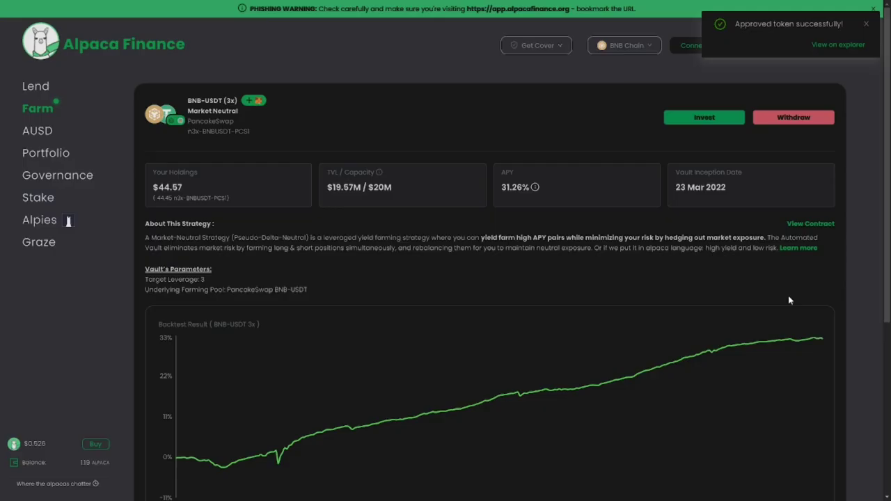
- Enter 44.45 in the withdrawal form, then close it
click(810, 119)
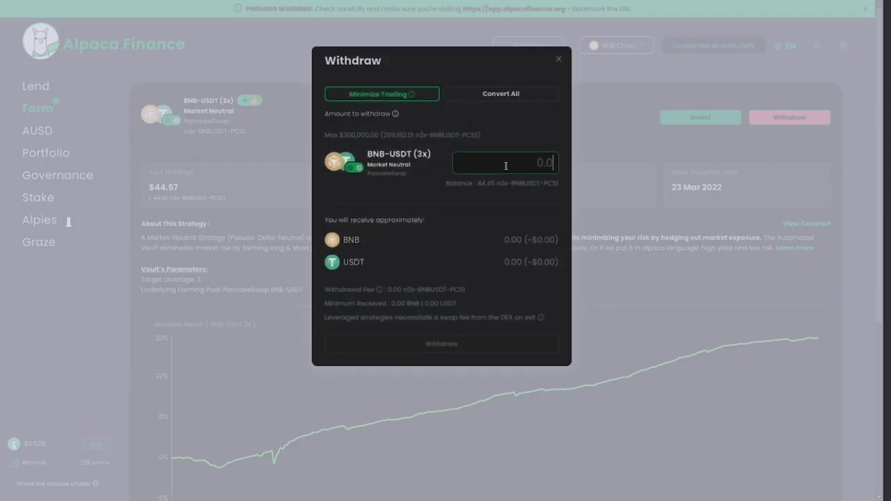
text(44.45)
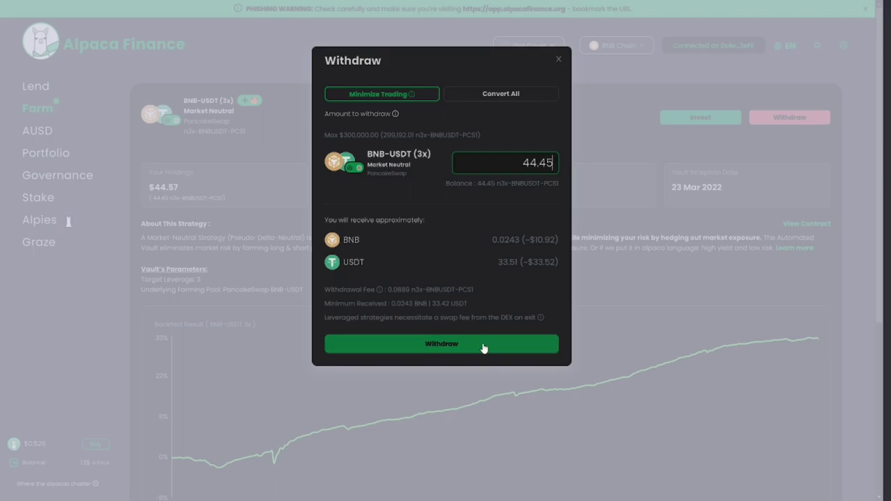
click(644, 286)
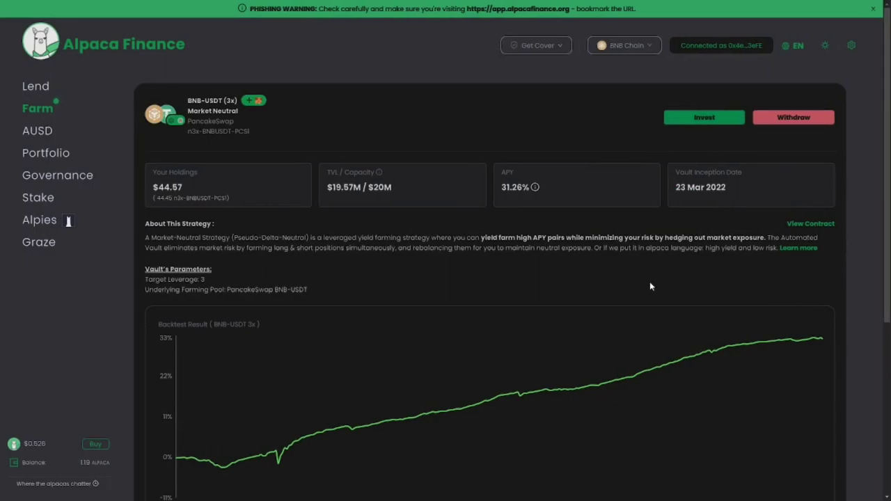
scroll(650, 283, down, 2)
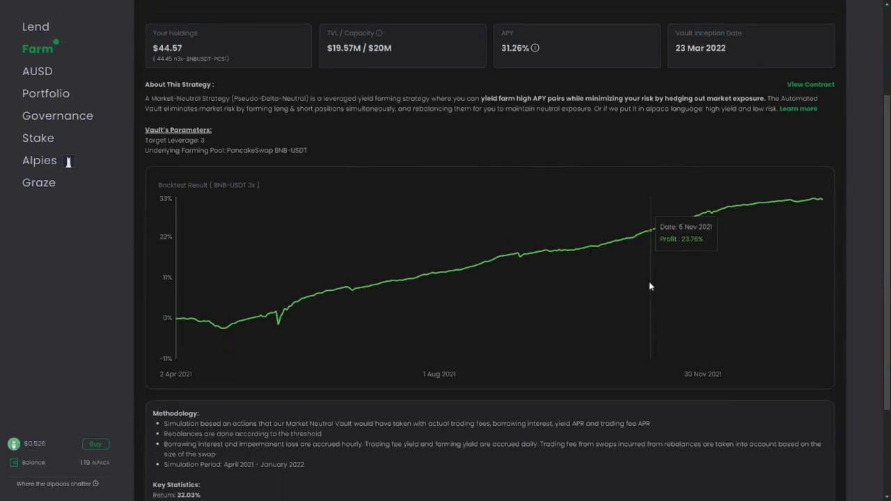